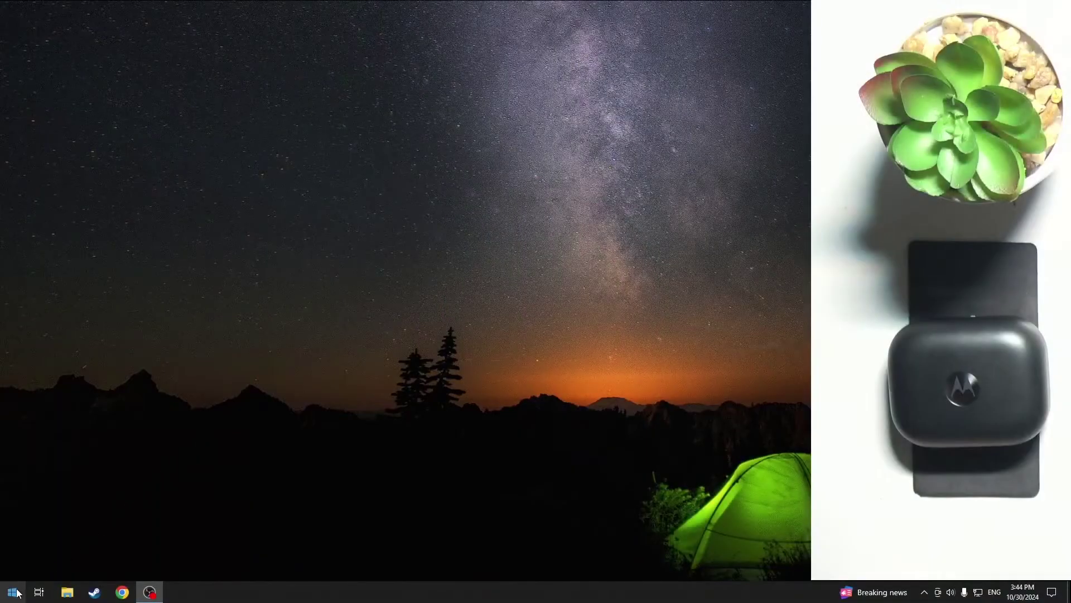
# Step: Open Settings from Start, go to Bluetooth & other devices, and start adding a device
pyautogui.click(13, 593)
pyautogui.moveTo(14, 541)
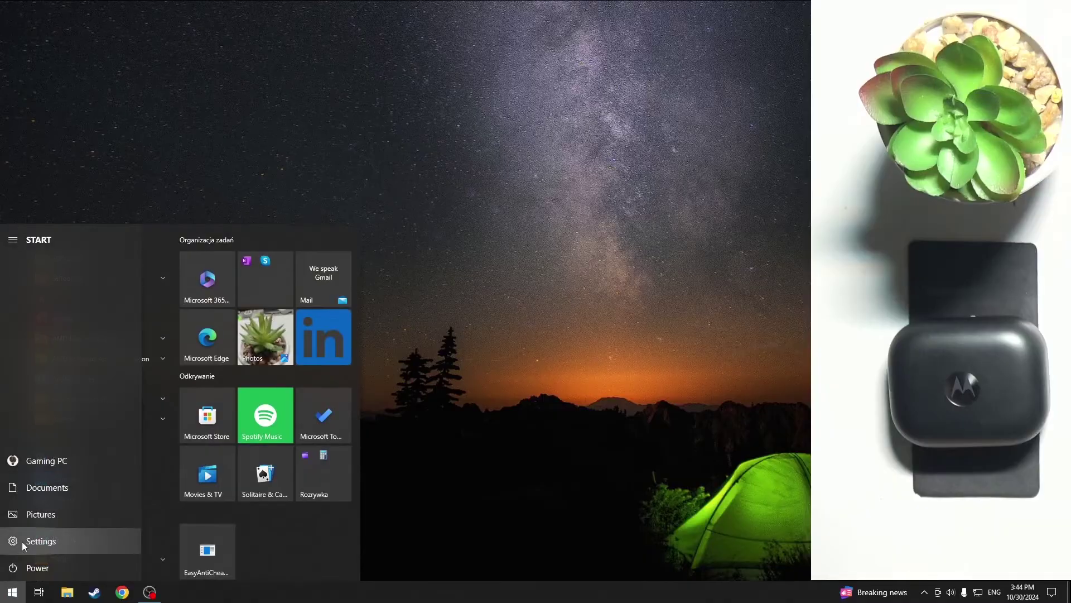
pyautogui.click(41, 541)
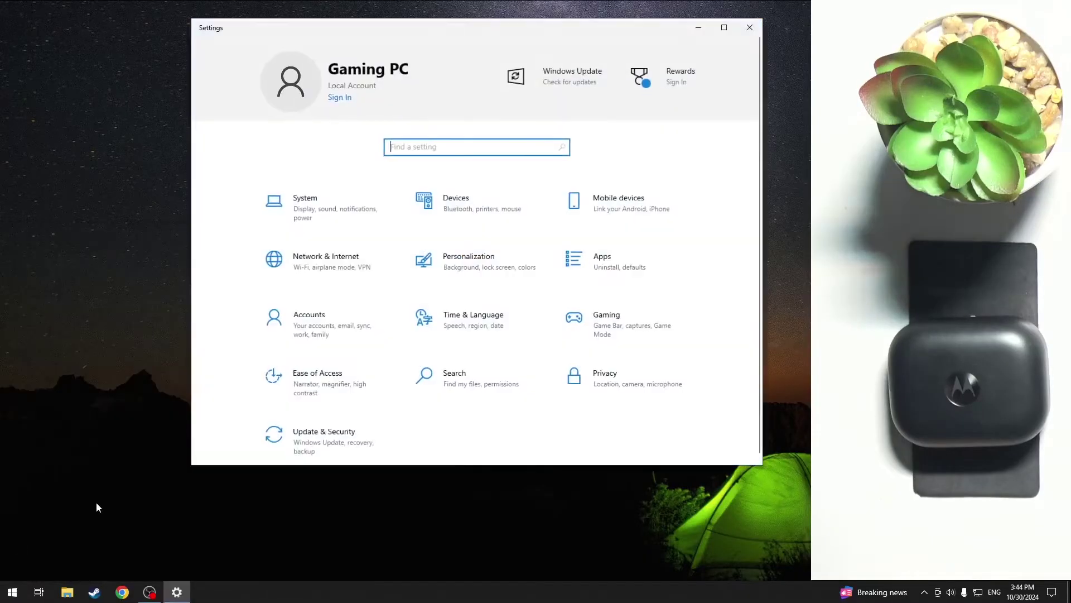
pyautogui.click(503, 211)
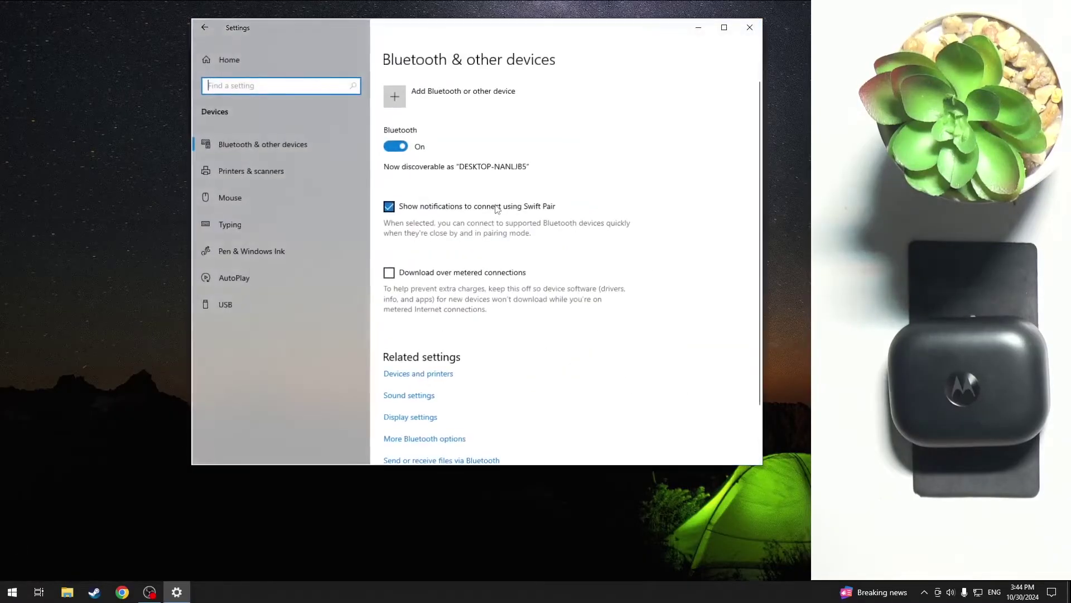
pyautogui.click(466, 91)
# Step: Choose Bluetooth as the device type and scan until moto buds+ is listed
pyautogui.click(455, 146)
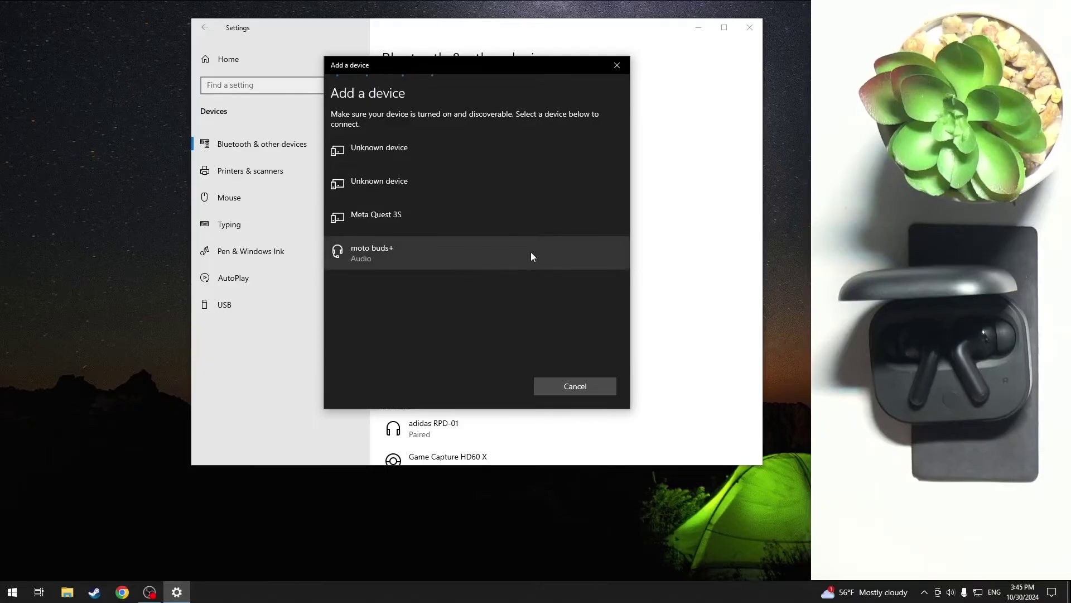
# Step: Pair the moto buds+ and close the window once it reports ready to go
pyautogui.click(543, 214)
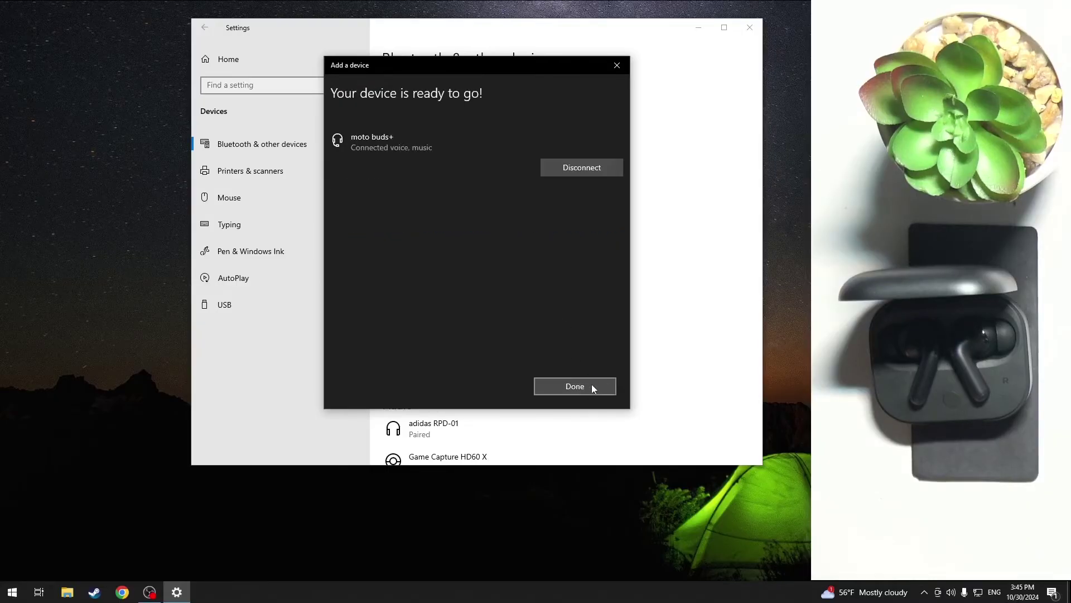
pyautogui.click(592, 384)
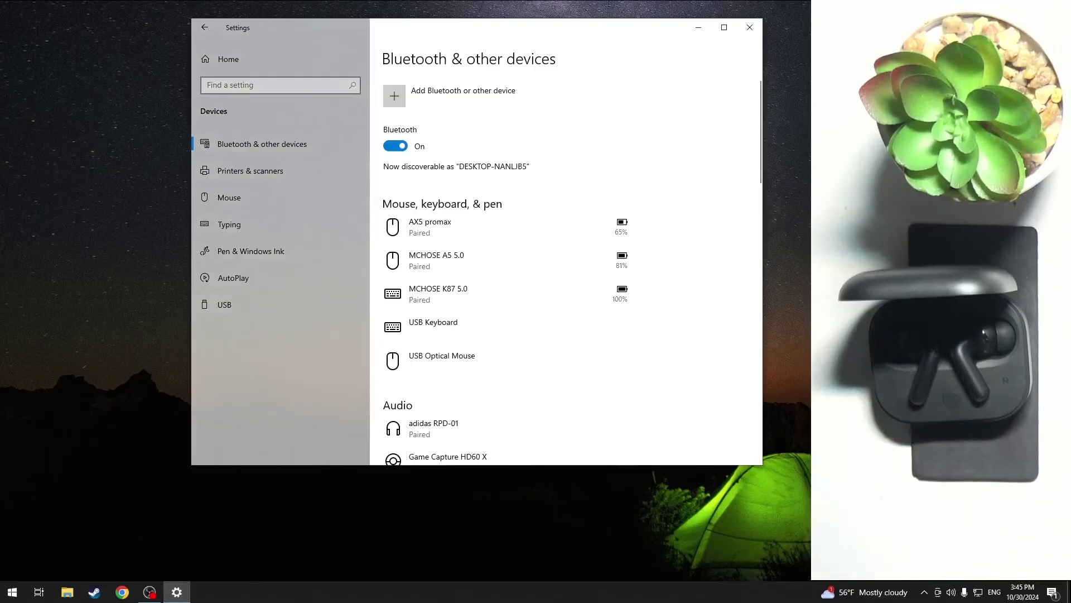